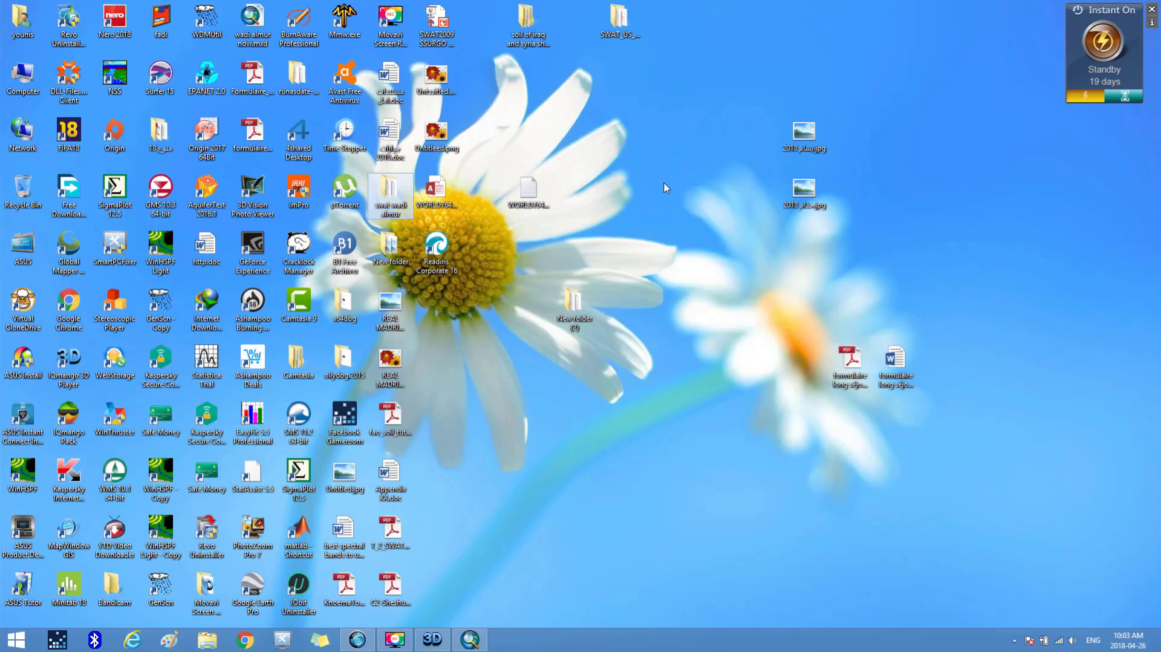
# - Create a new folder on the desktop named "swat wadi almur 1"
pyautogui.rightClick(623, 139)
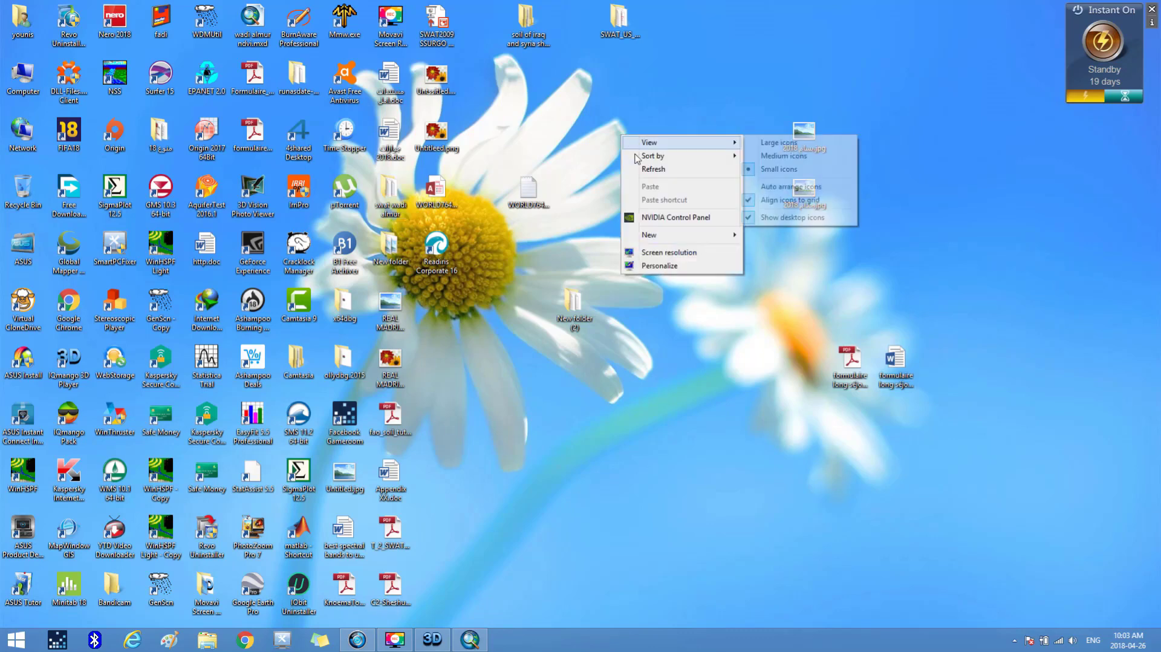
pyautogui.moveTo(665, 235)
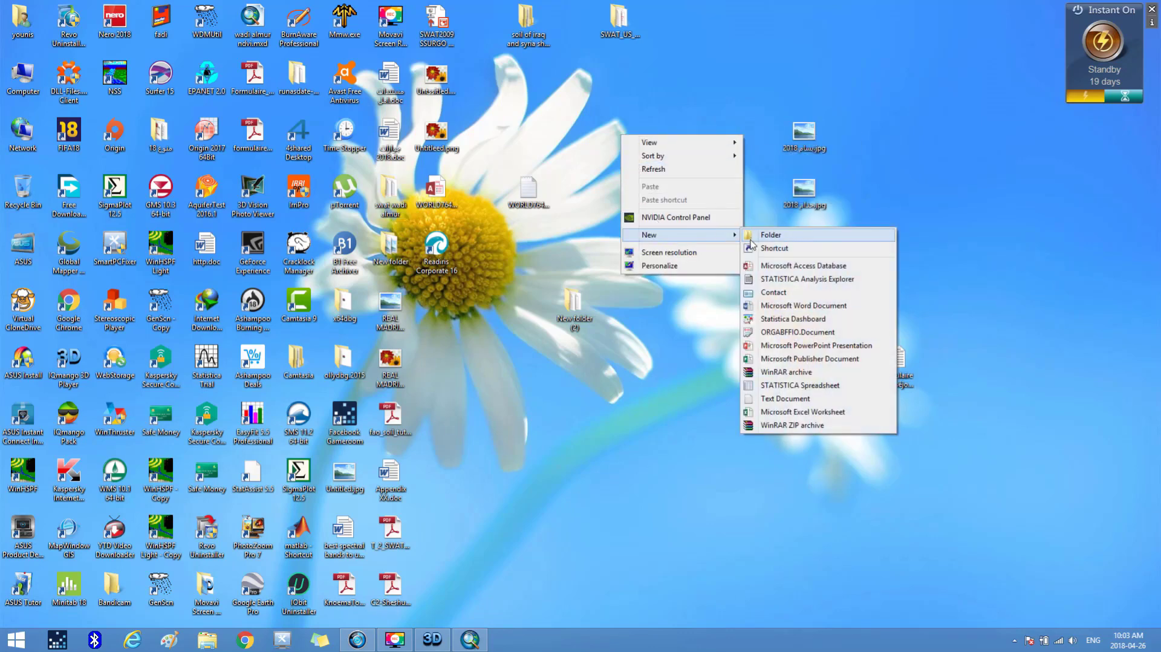
pyautogui.click(756, 236)
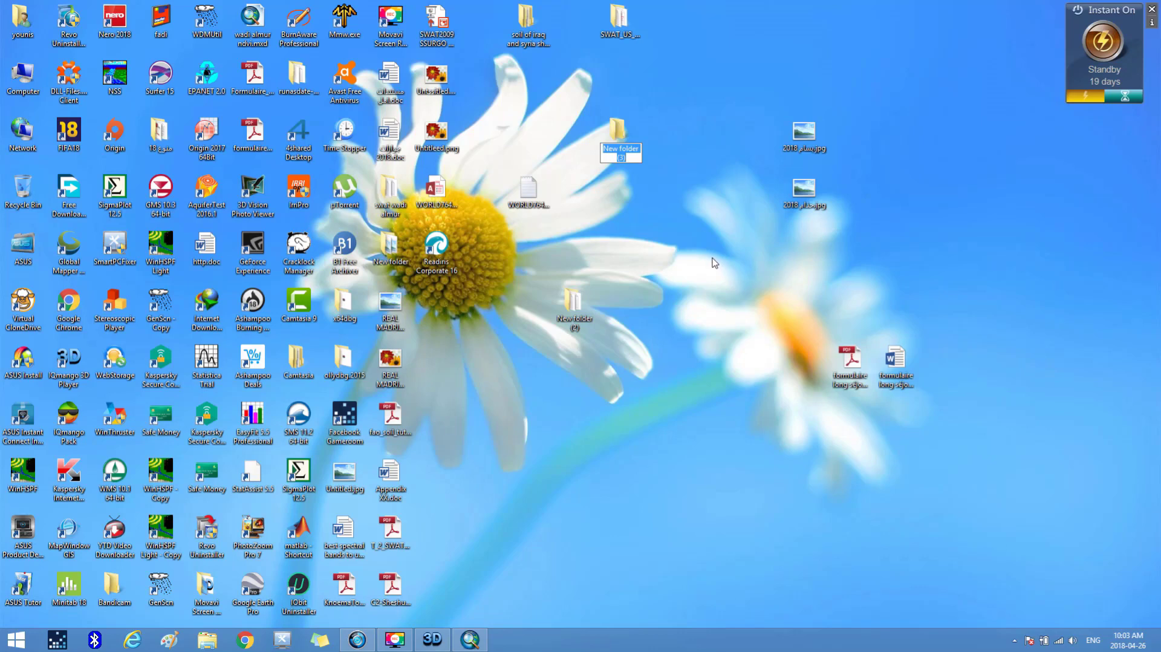
pyautogui.write('swat wadi almur')
pyautogui.write('1')
pyautogui.press('Return')
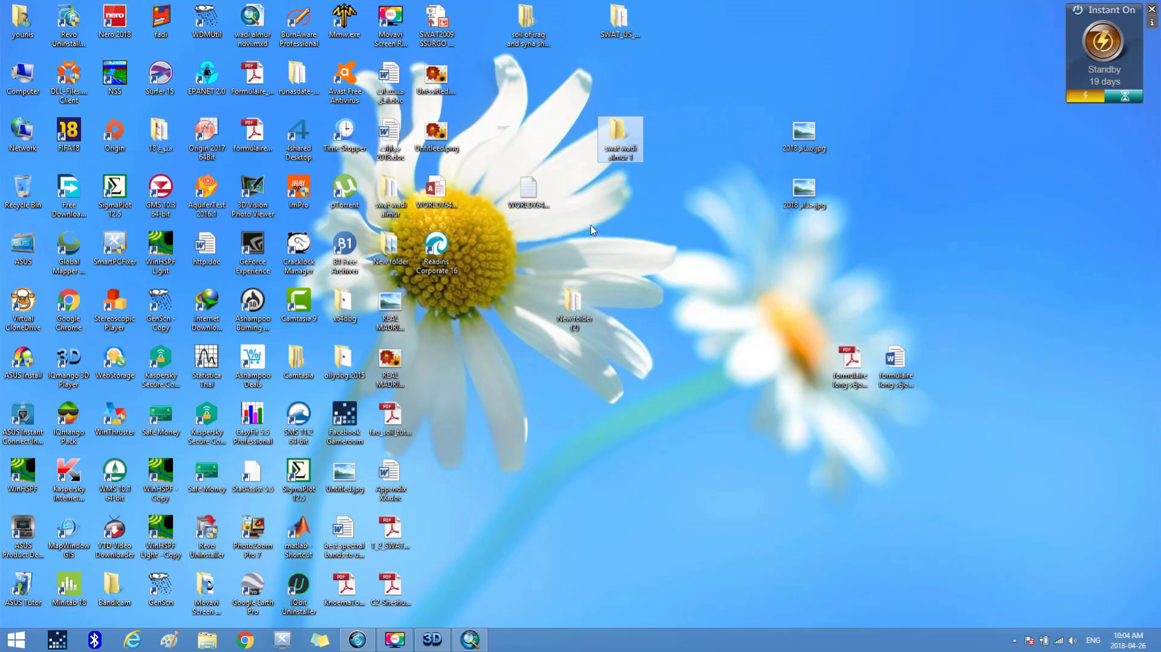
pyautogui.click(392, 197)
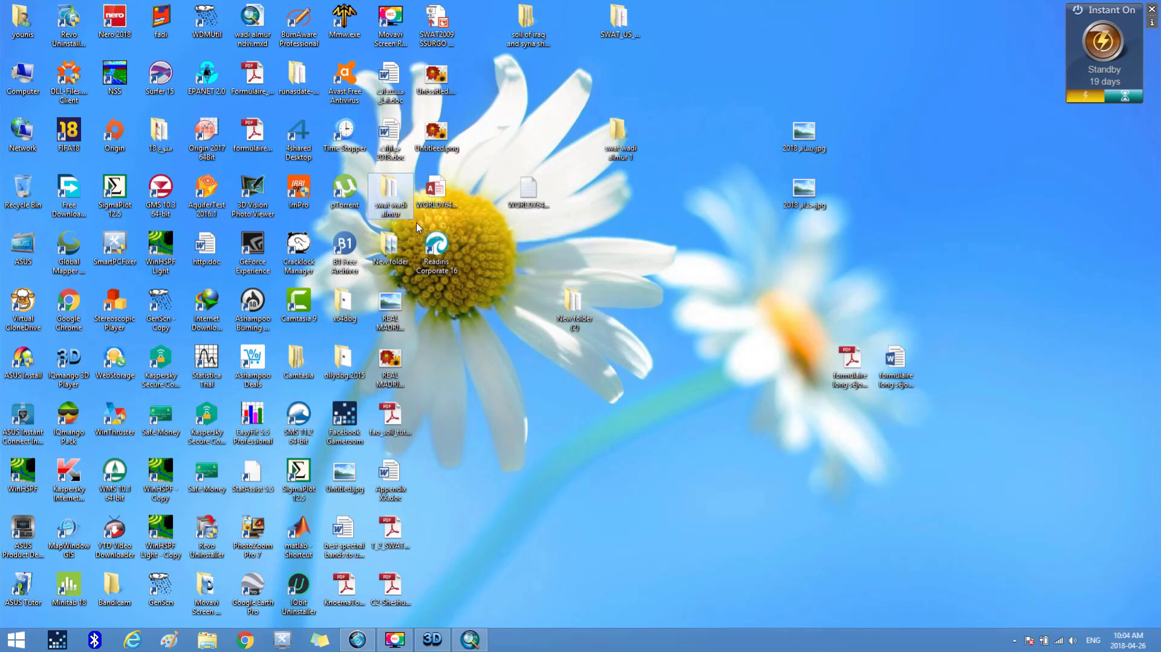
pyautogui.doubleClick(389, 193)
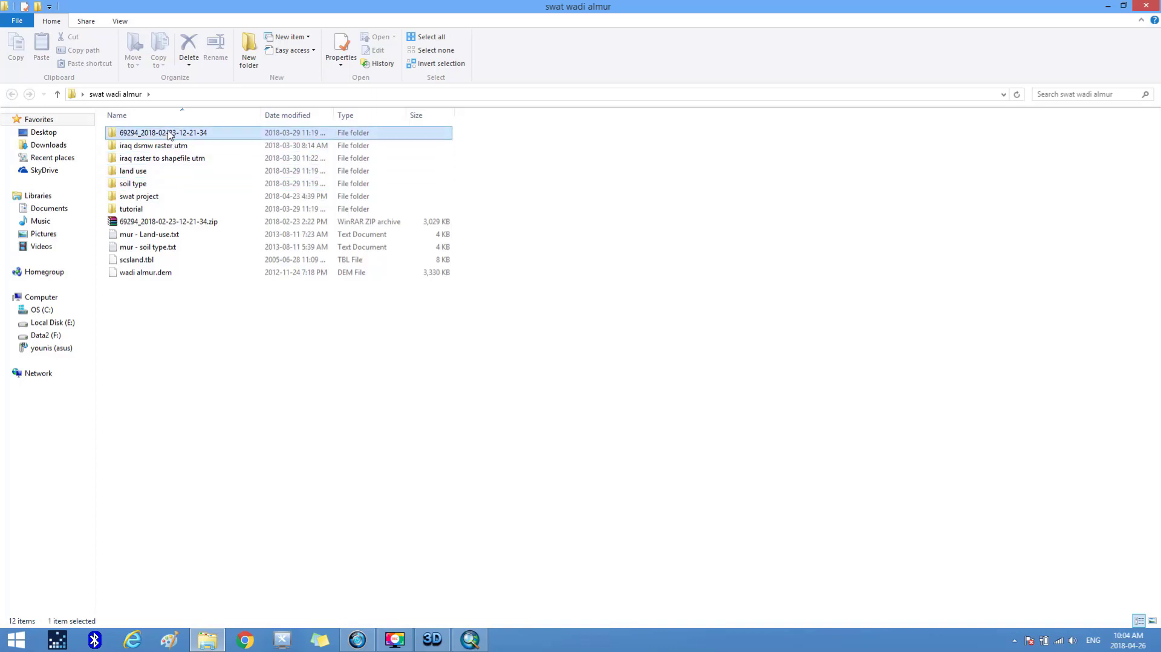
pyautogui.doubleClick(170, 133)
pyautogui.click(12, 94)
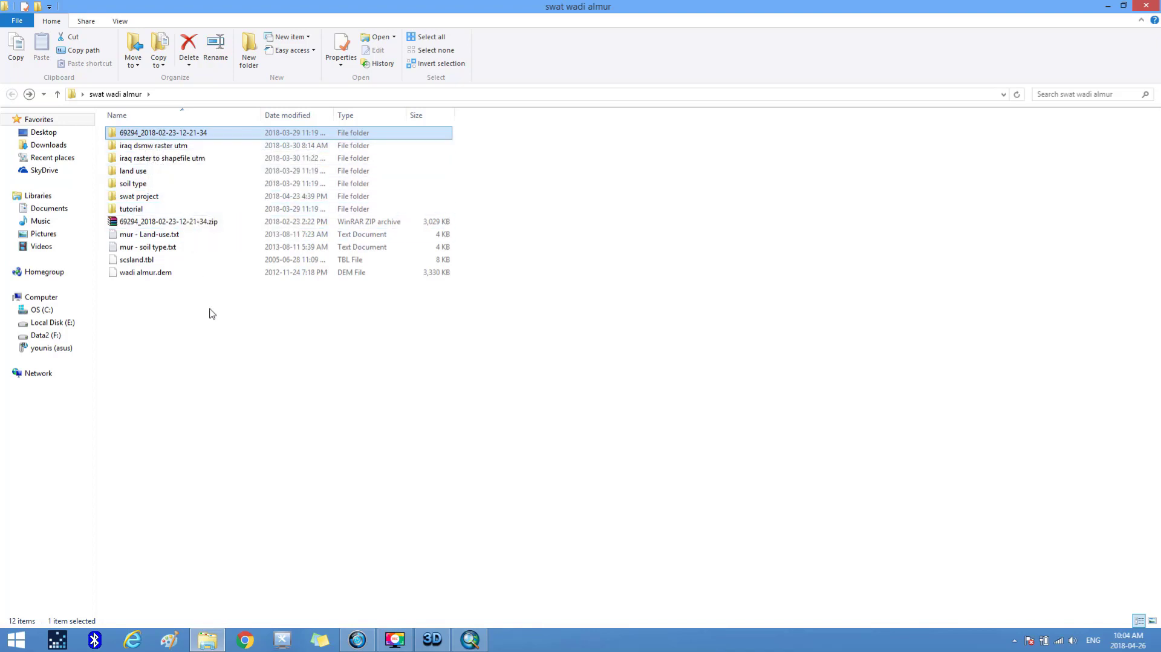
pyautogui.click(18, 48)
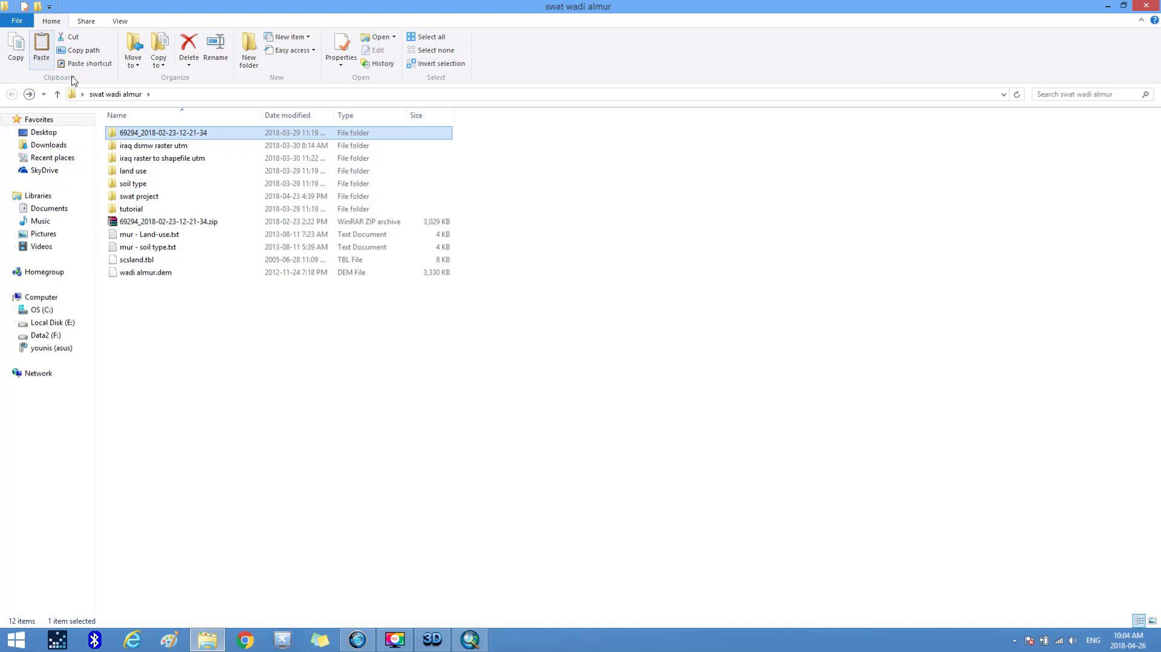
pyautogui.click(1143, 8)
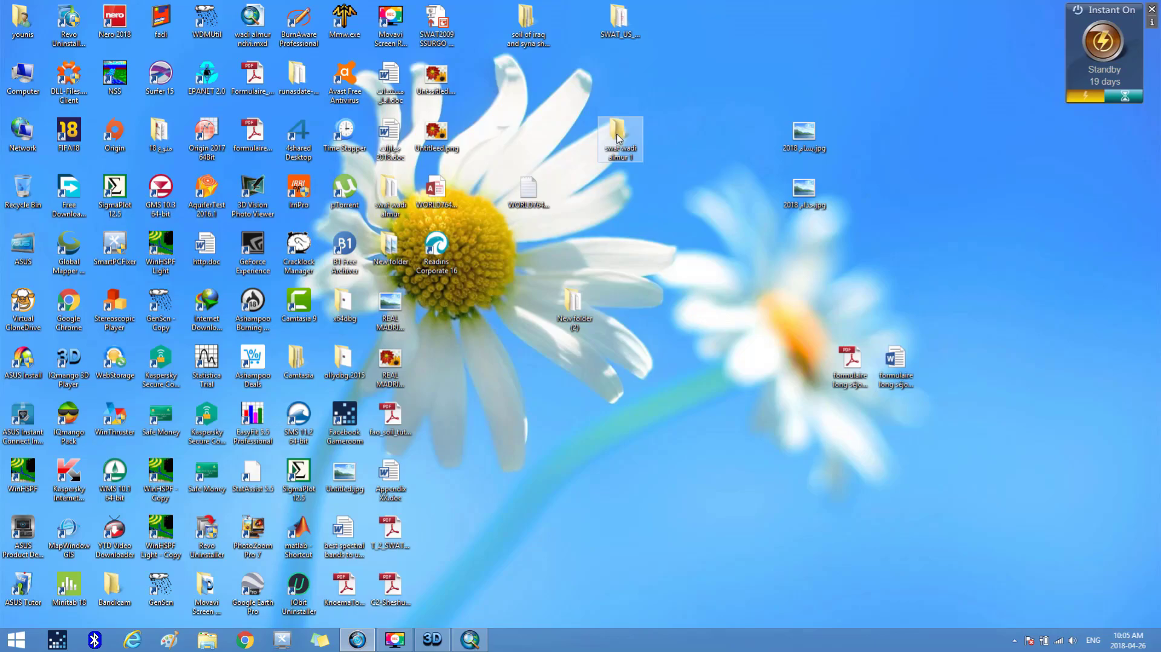
pyautogui.doubleClick(618, 139)
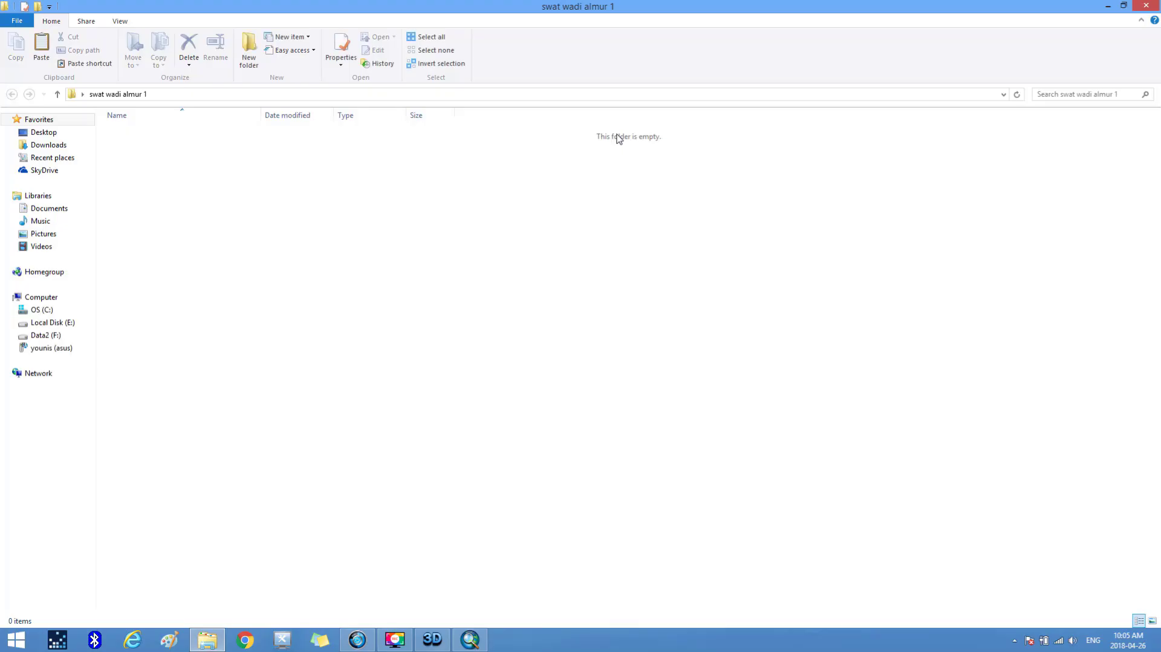
pyautogui.click(43, 48)
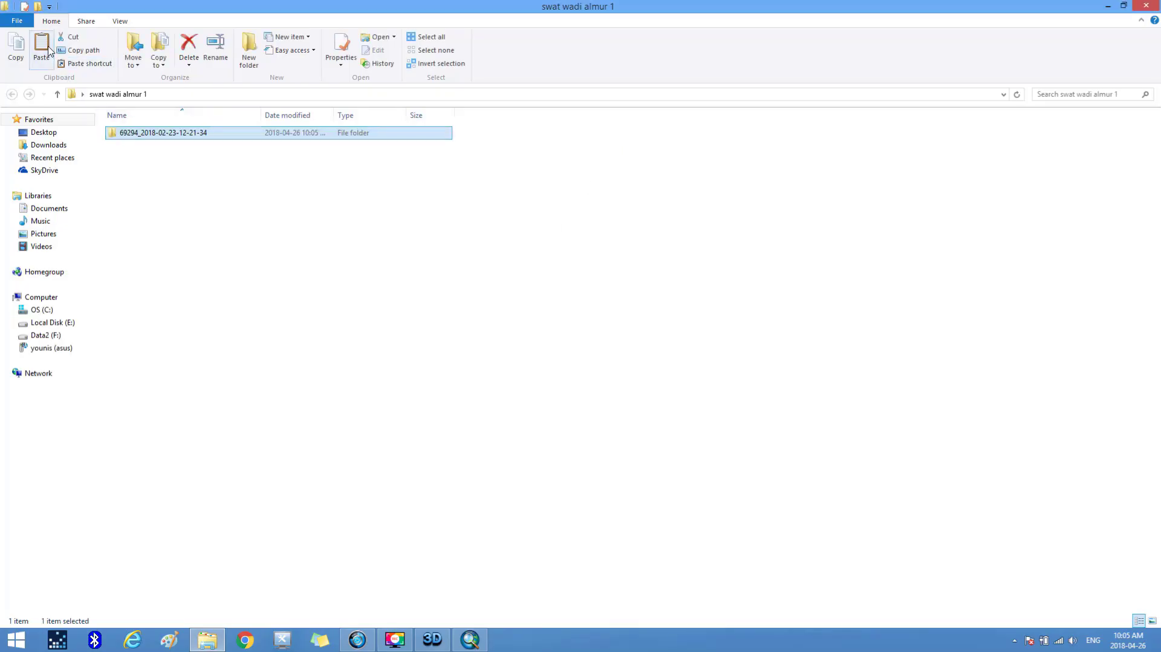
pyautogui.click(275, 252)
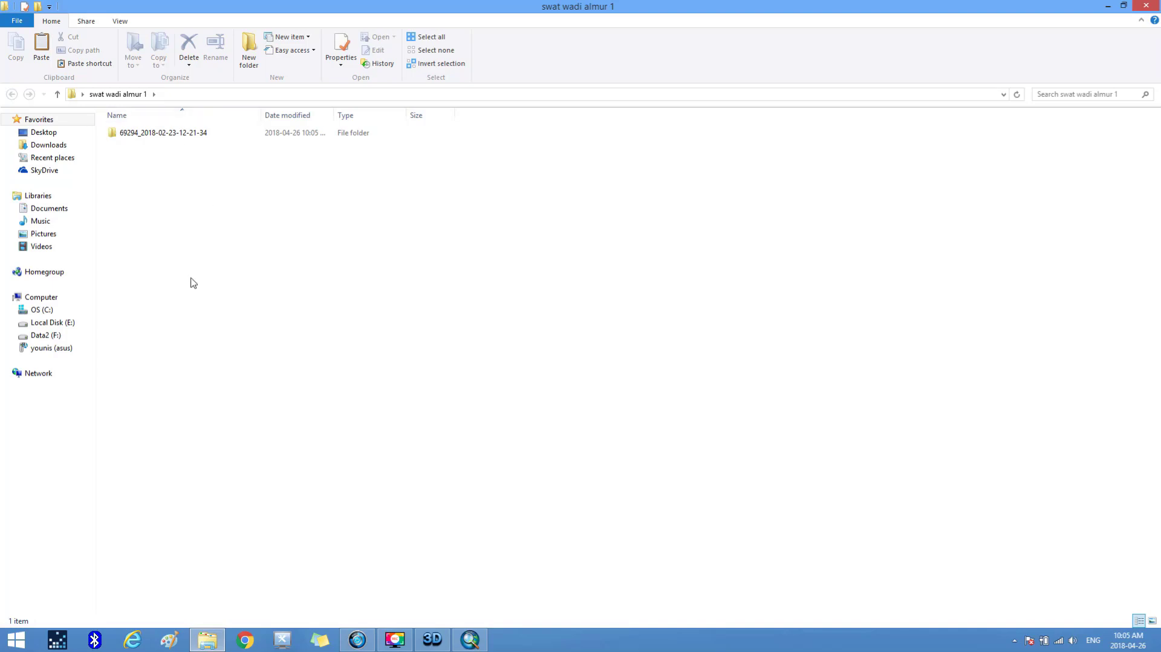
# - Create a subfolder named "swat project" inside "swat wadi almur 1" and close the folder window
pyautogui.rightClick(181, 214)
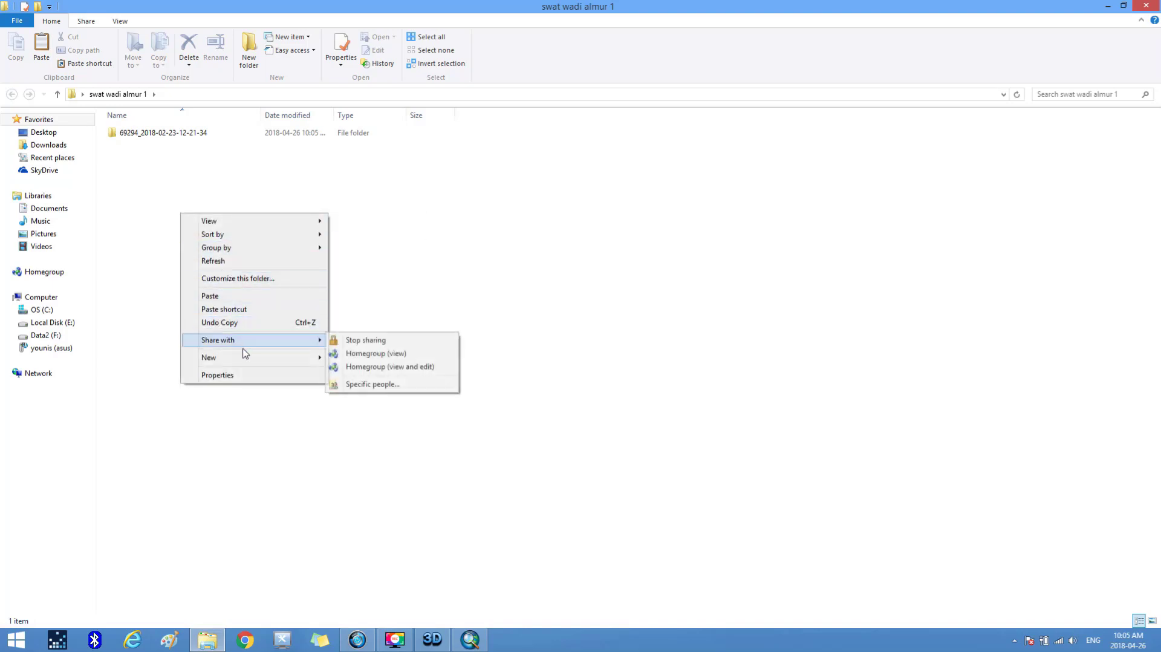
pyautogui.moveTo(320, 342)
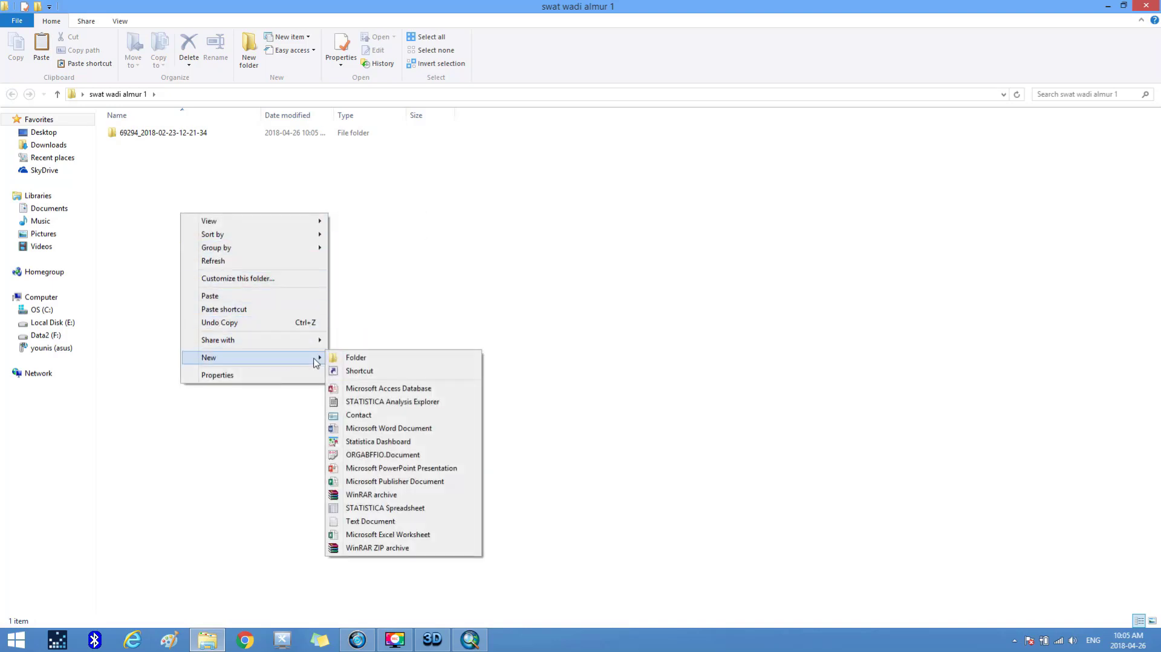
pyautogui.click(336, 358)
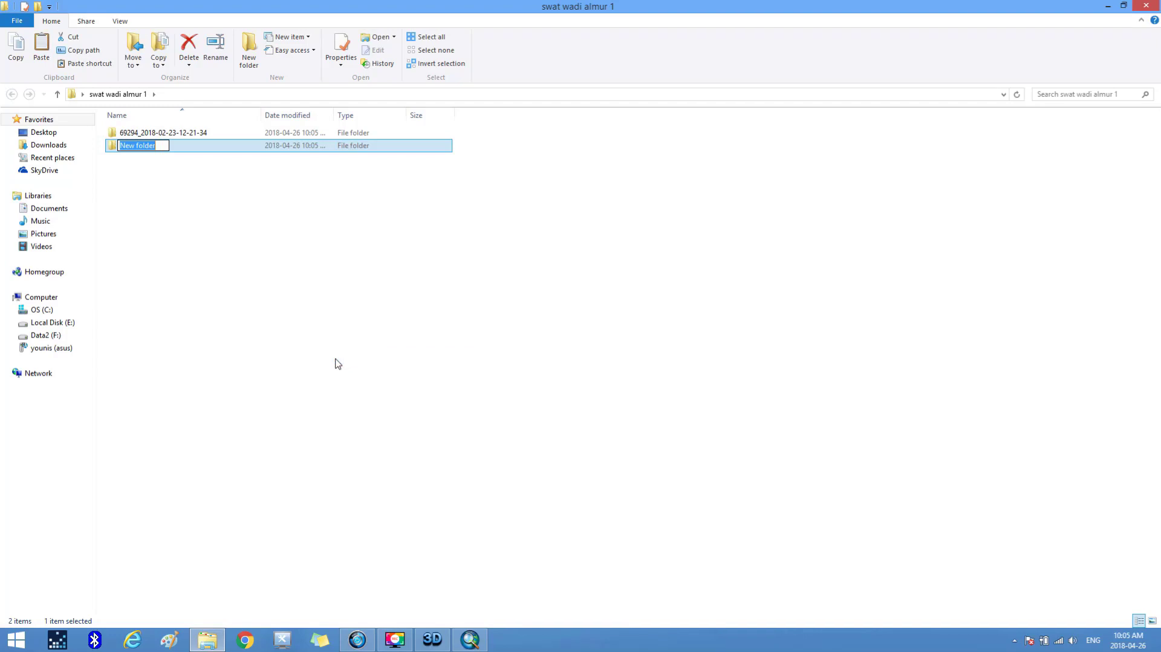
pyautogui.write('swat project')
pyautogui.click(336, 360)
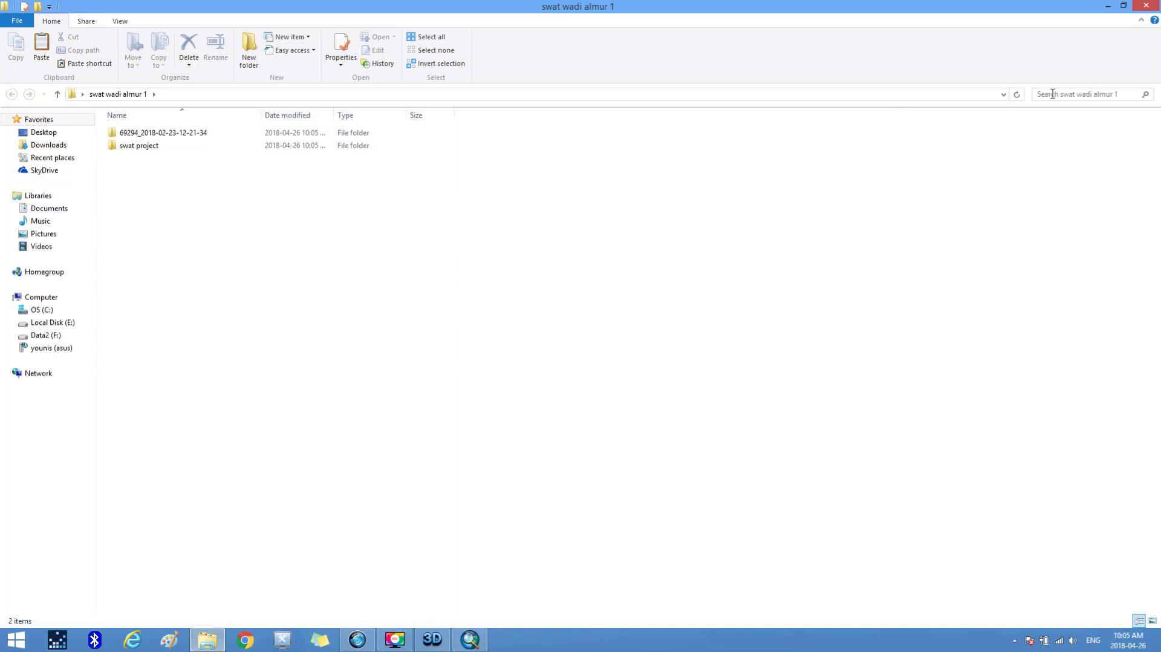
pyautogui.click(1147, 7)
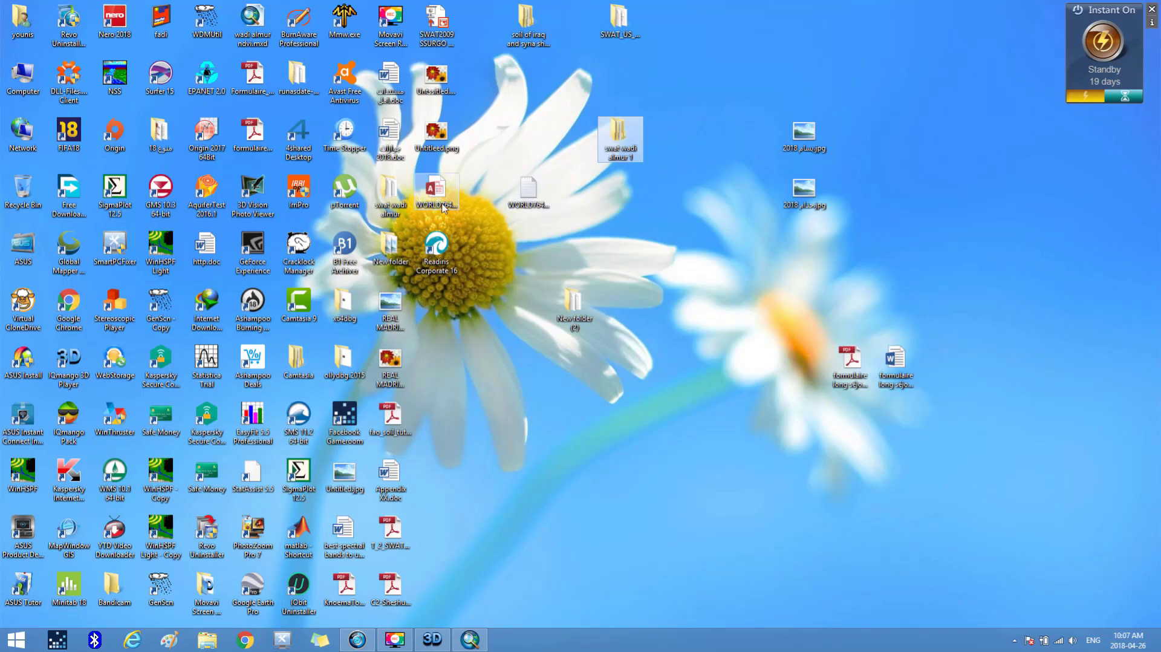
# - Copy the file wadi almur.dem from "swat wadi almur" into "swat wadi almur 1" and close the folder window
pyautogui.click(391, 194)
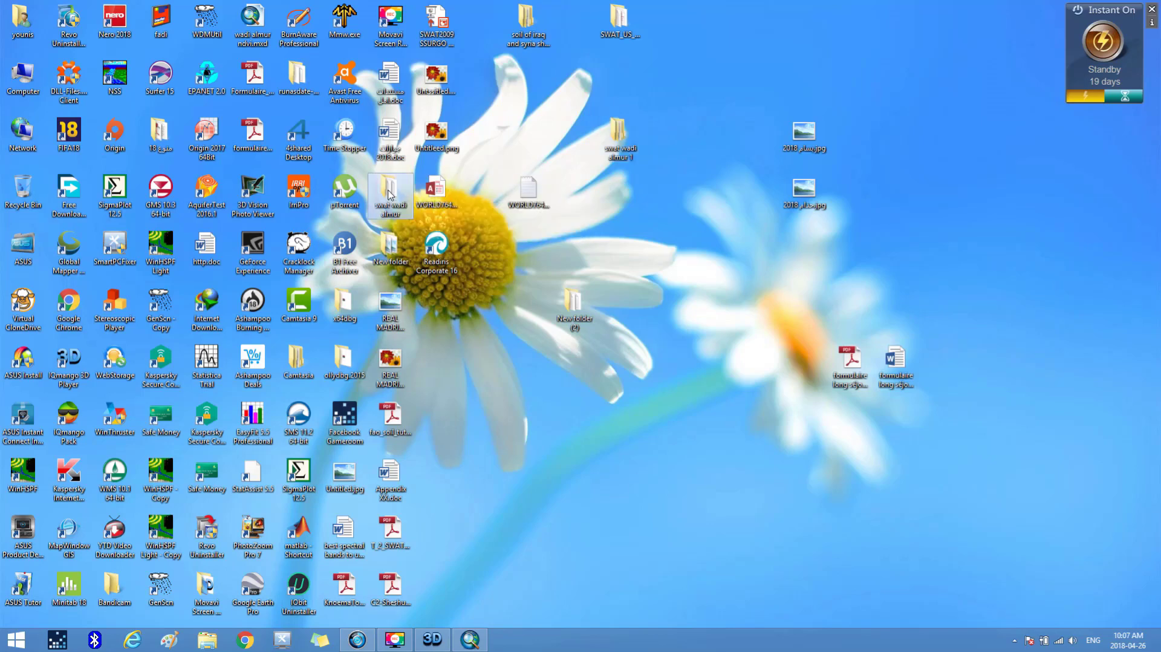
pyautogui.doubleClick(390, 195)
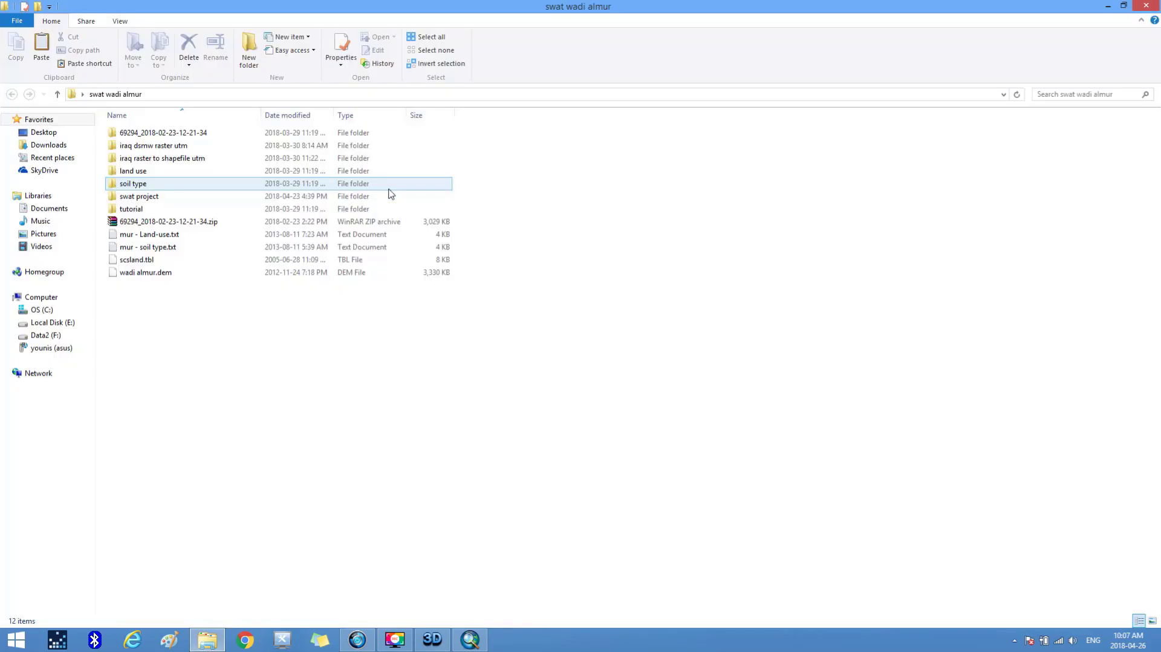
pyautogui.click(138, 277)
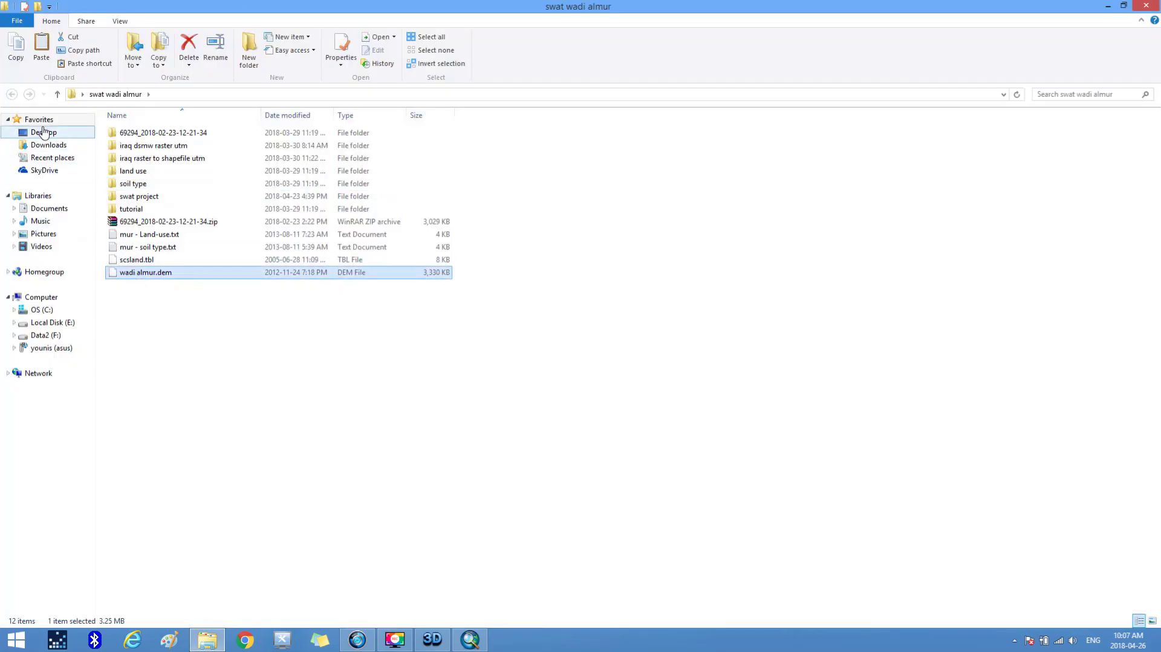
pyautogui.click(20, 56)
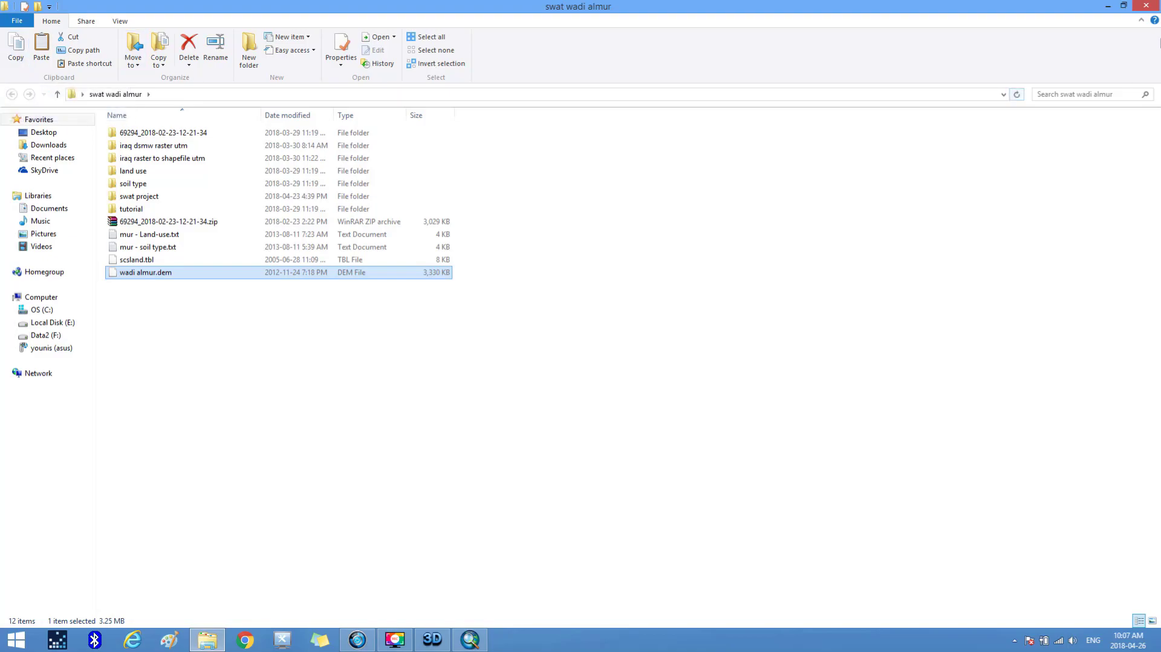
pyautogui.click(1153, 7)
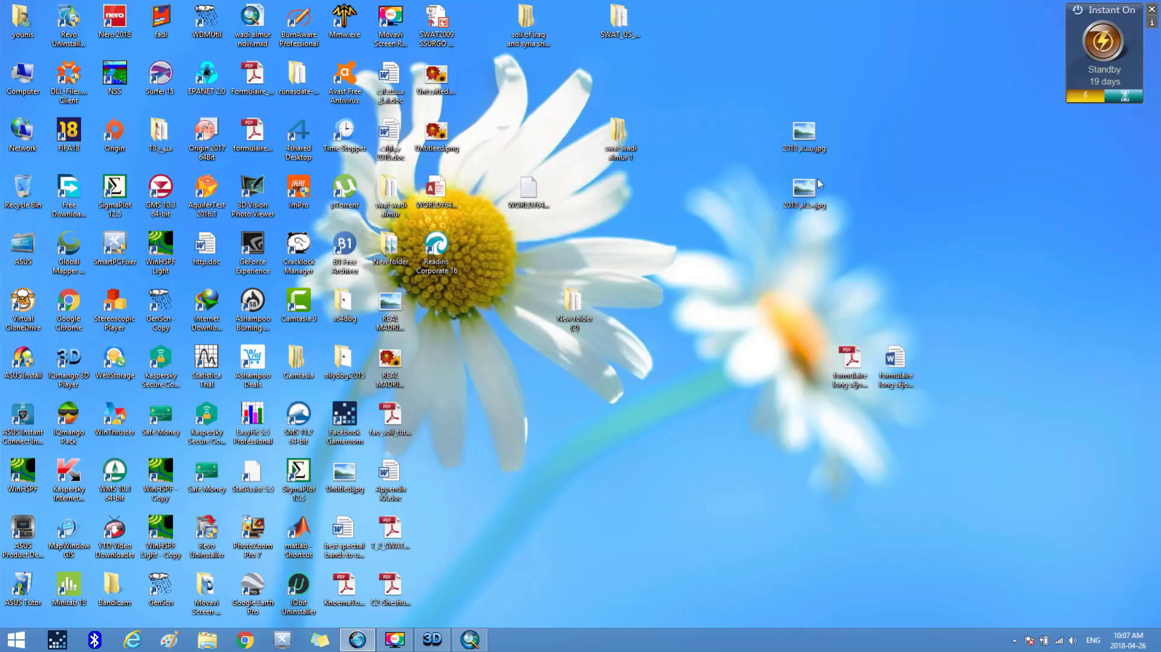
pyautogui.doubleClick(625, 141)
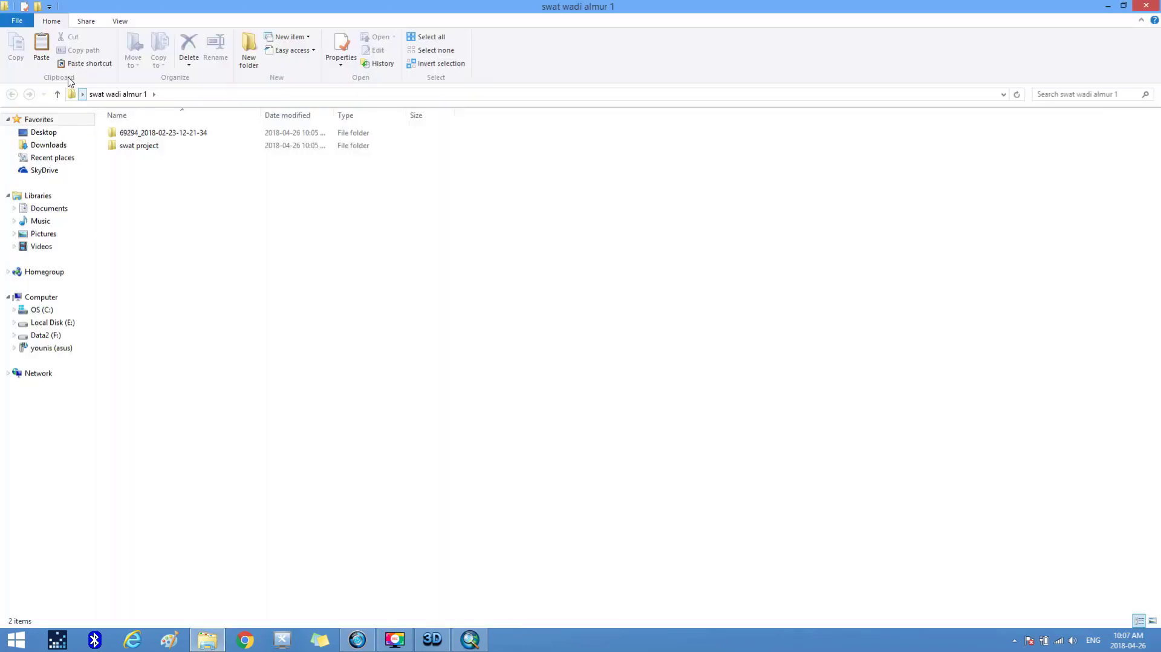
pyautogui.click(41, 48)
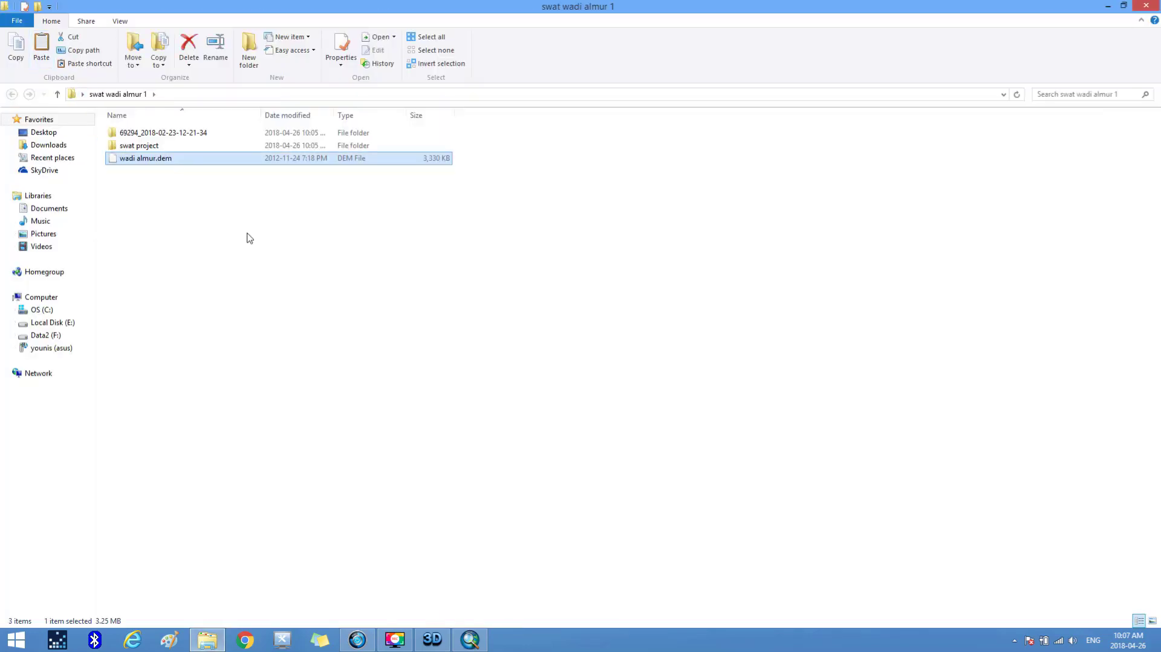
pyautogui.click(546, 311)
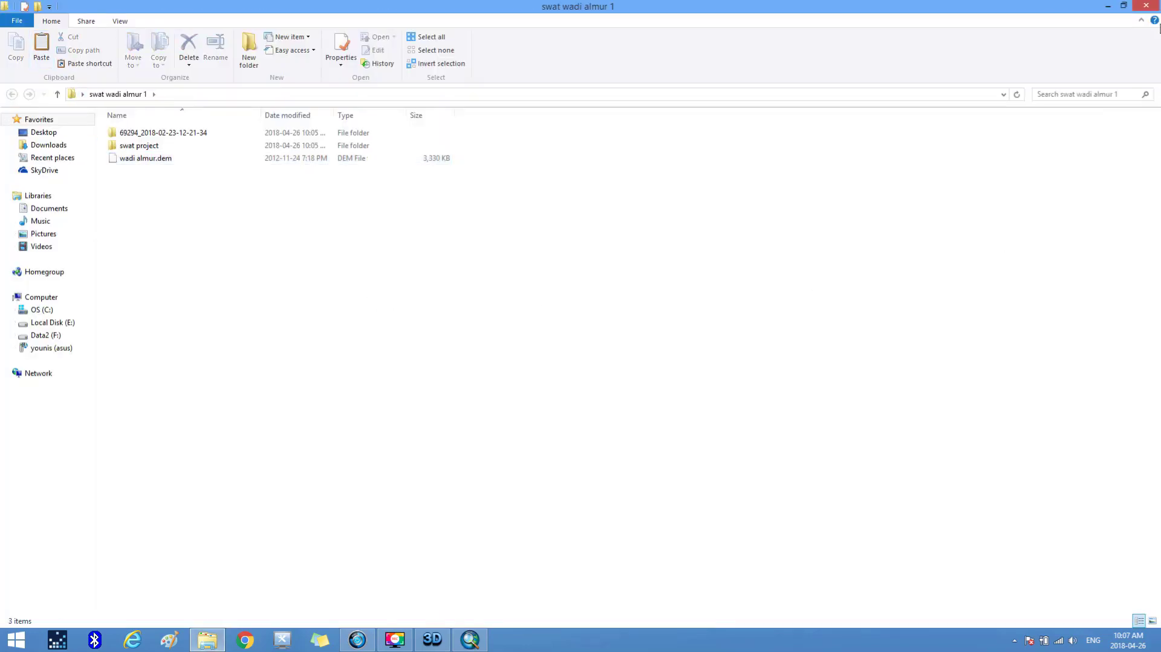
pyautogui.click(1146, 6)
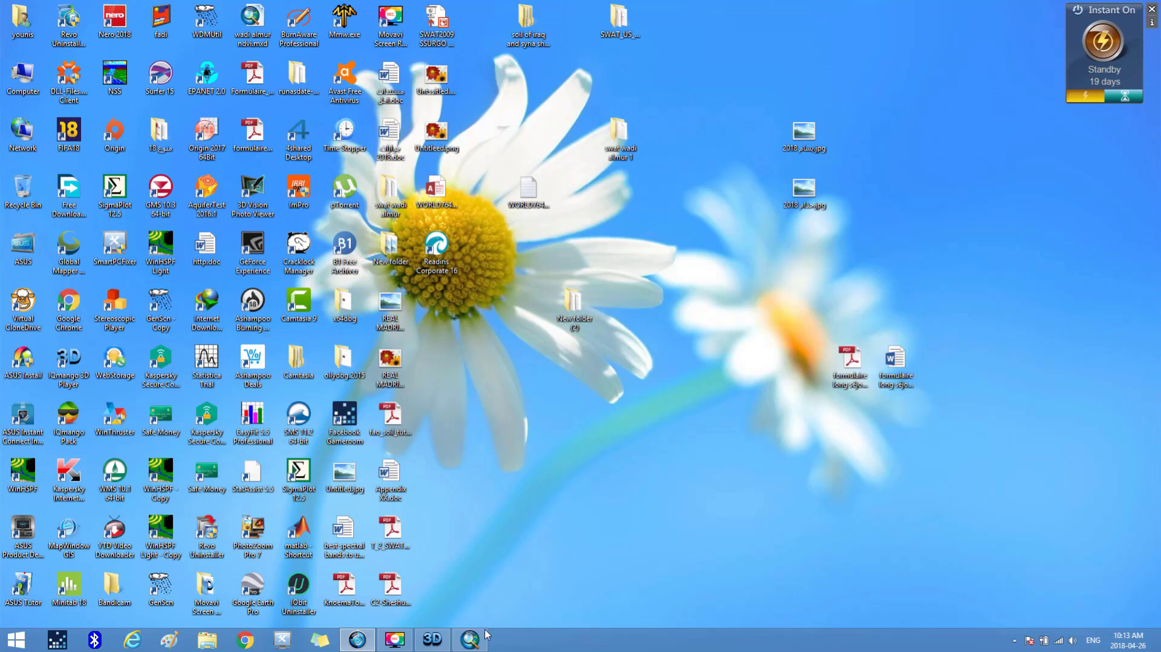
# - Switch to ArcMap, start a new SWAT project without saving the current document, and start browsing for the project directory
pyautogui.moveTo(473, 645)
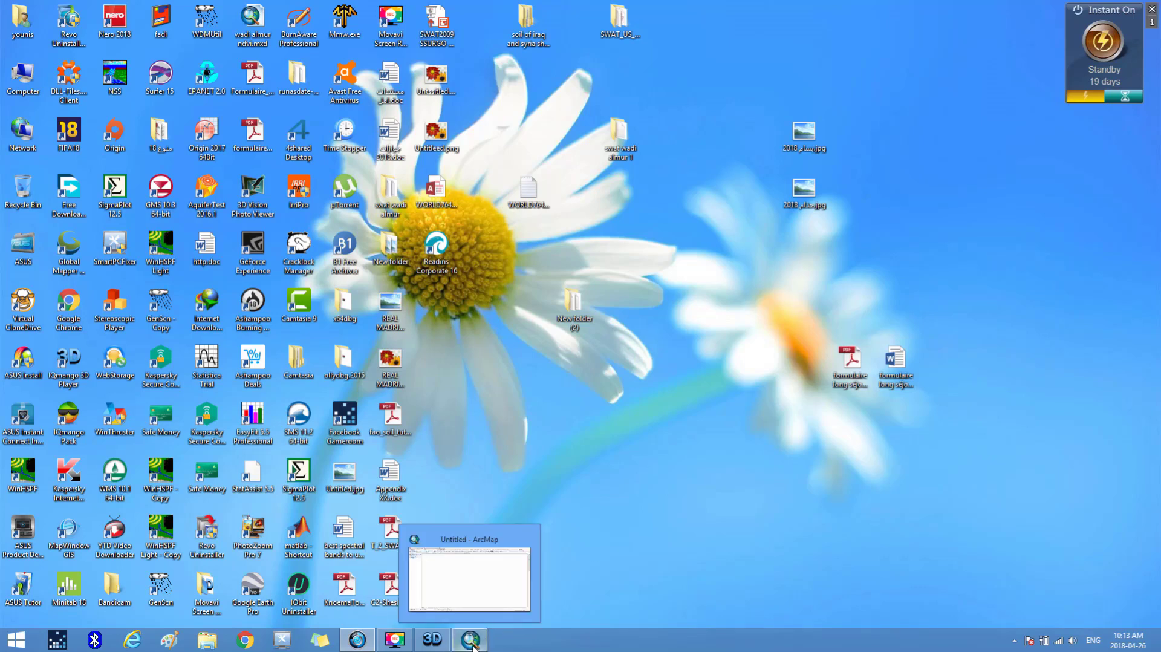
pyautogui.click(472, 645)
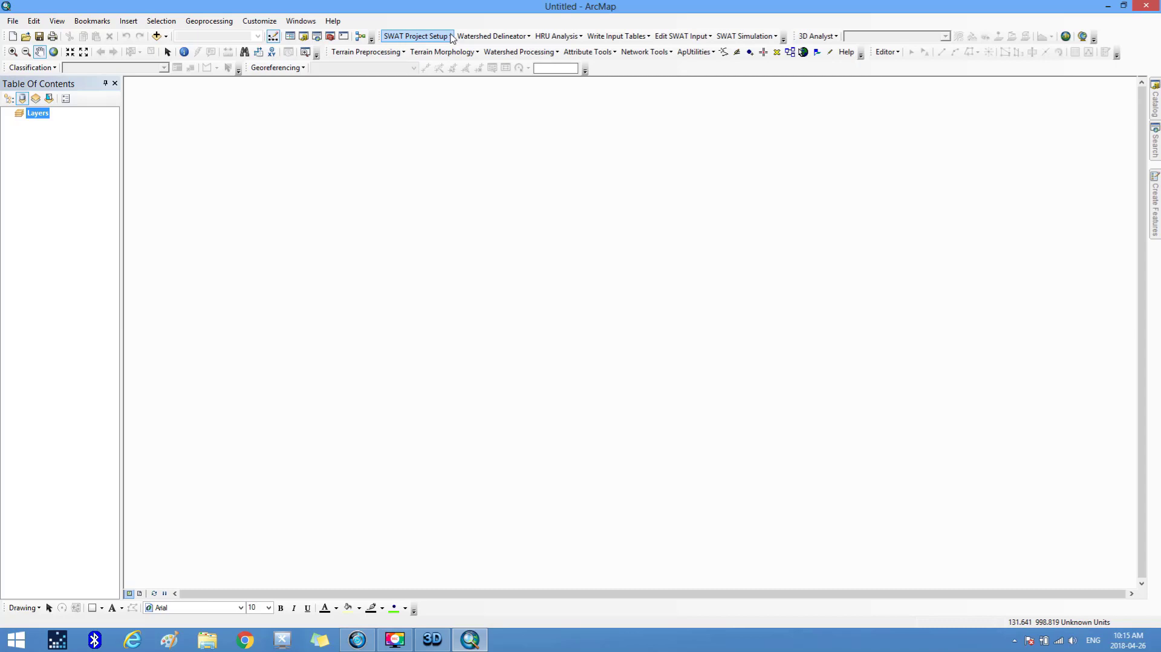
pyautogui.click(452, 38)
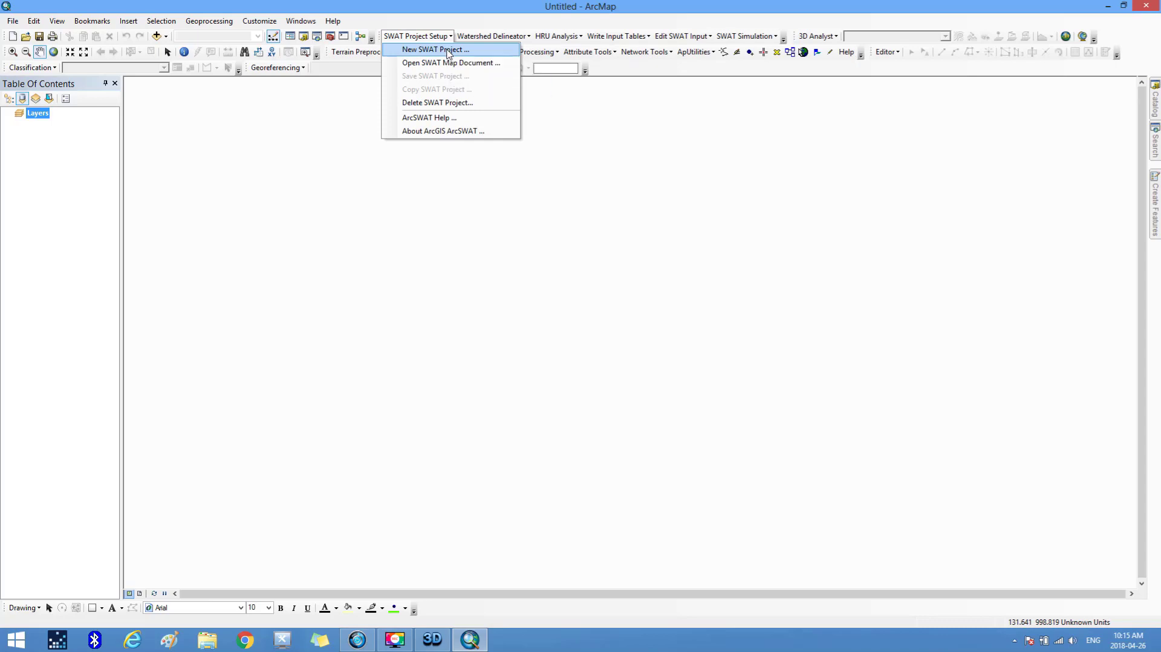
pyautogui.click(448, 52)
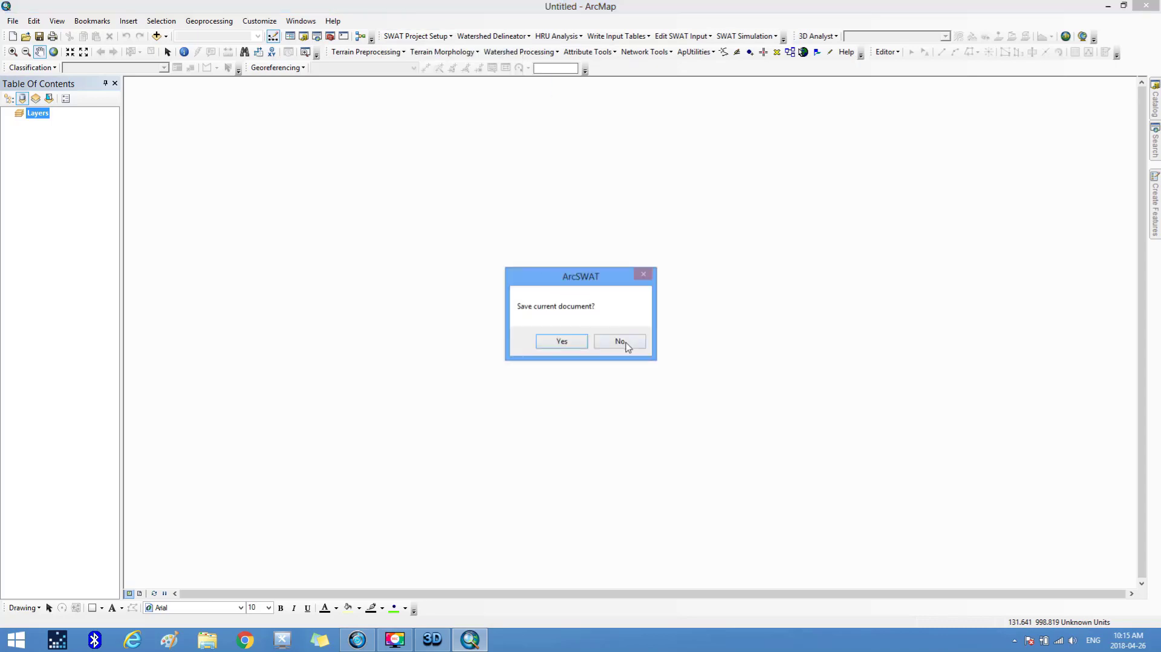
pyautogui.click(625, 344)
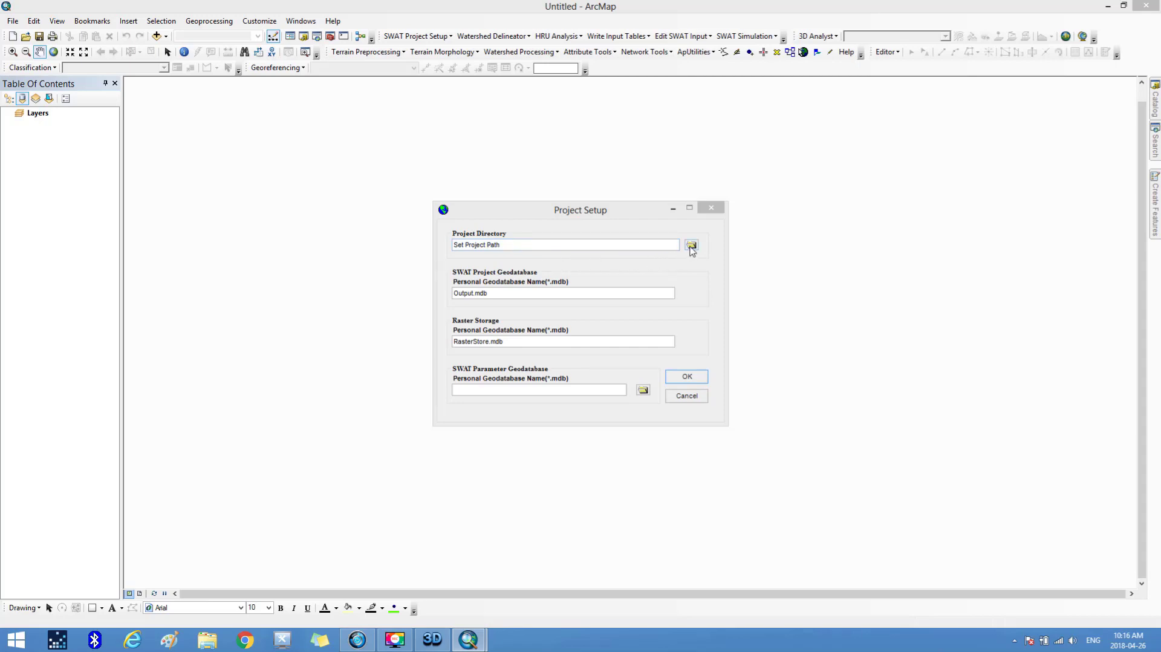
pyautogui.click(692, 246)
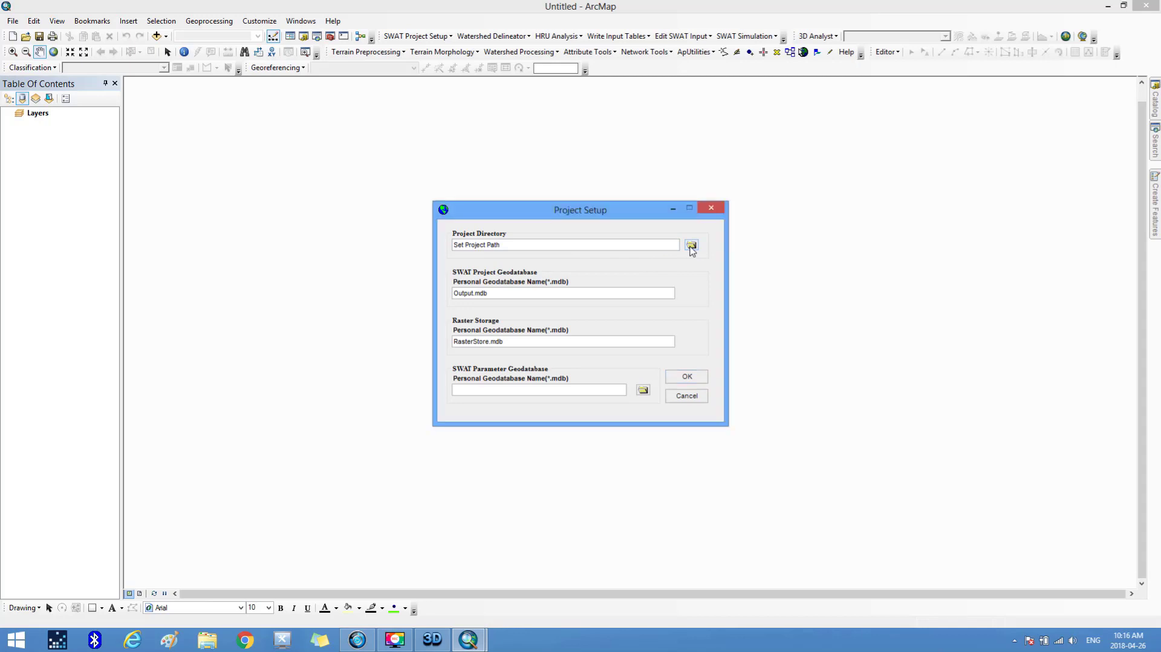